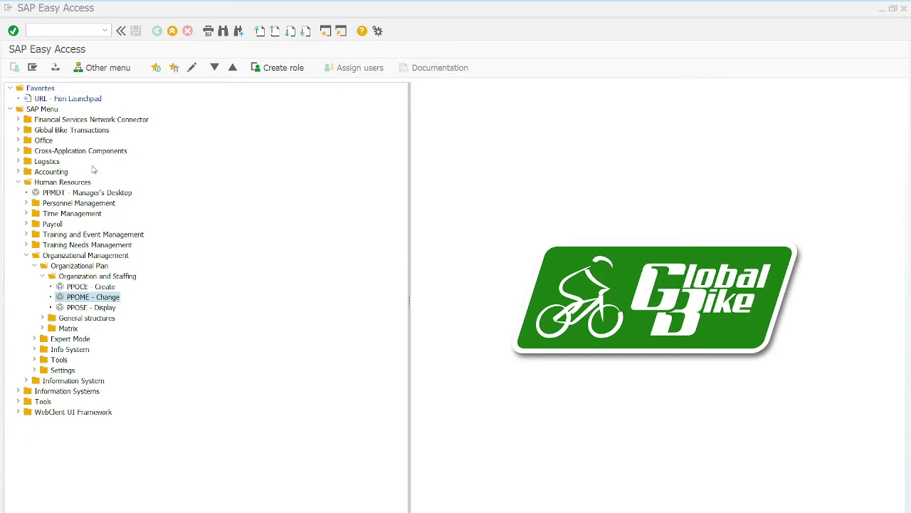
# Step: Open the PPOME - Change transaction under Human Resources, Organizational Management, and acknowledge the current plan version notice
pyautogui.click(76, 182)
pyautogui.click(66, 258)
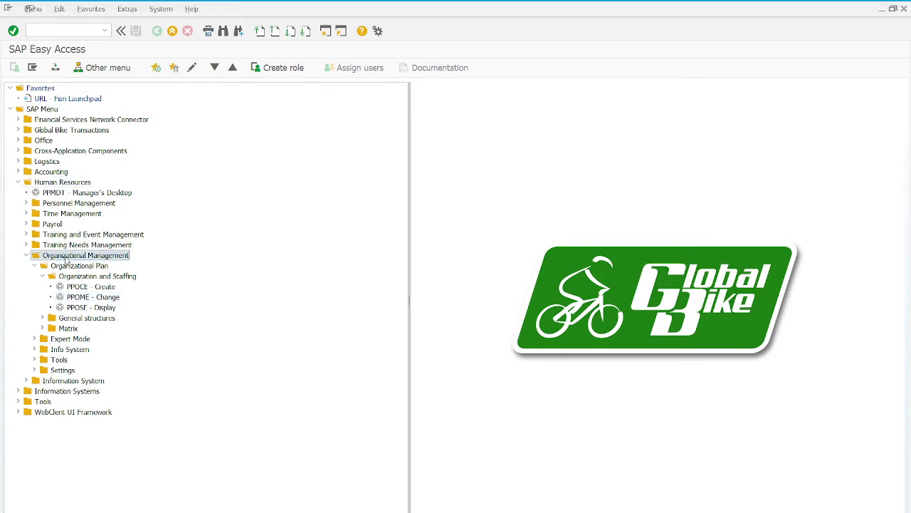
pyautogui.click(68, 267)
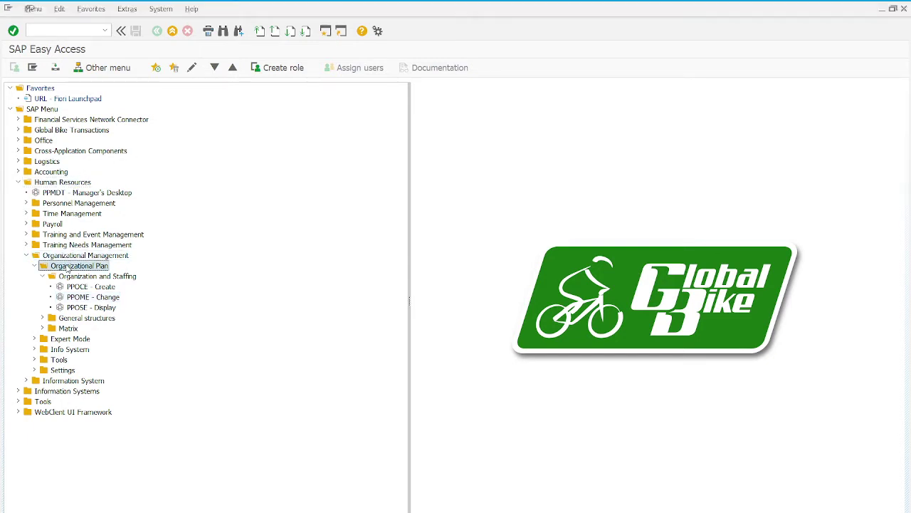
pyautogui.click(71, 277)
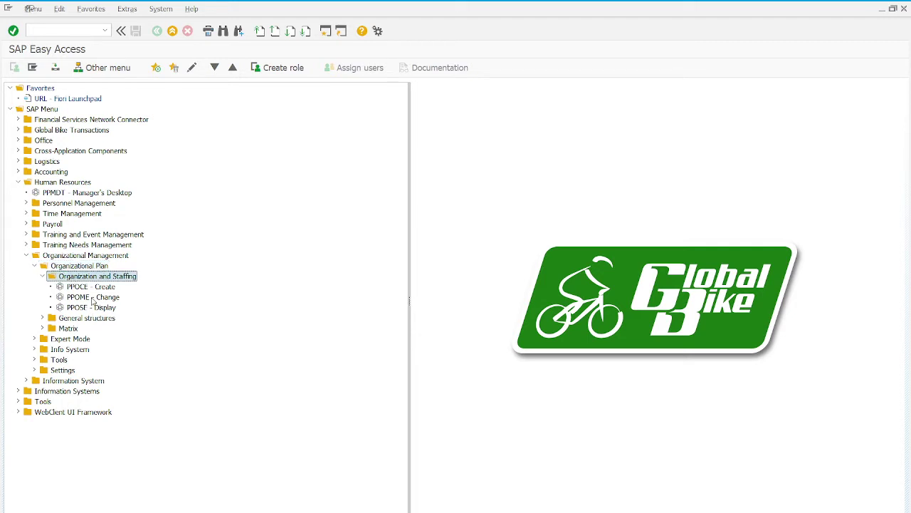
pyautogui.doubleClick(93, 298)
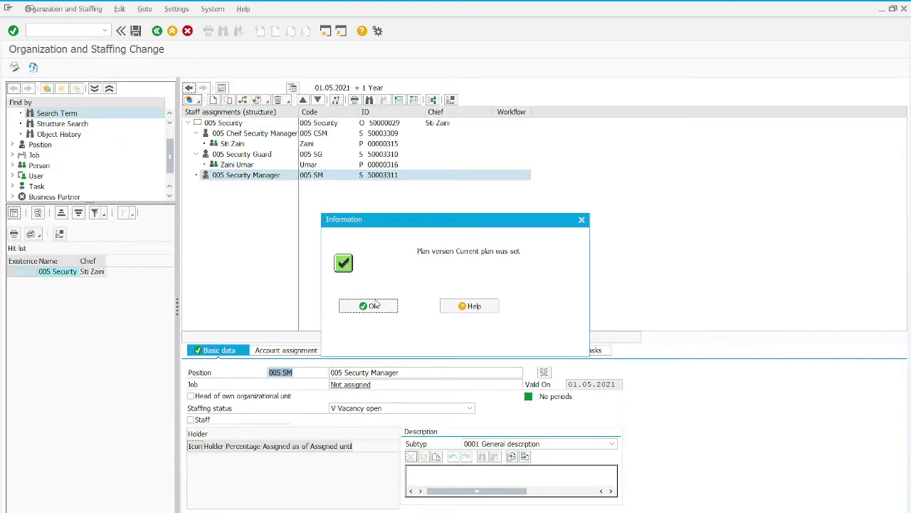
pyautogui.click(375, 306)
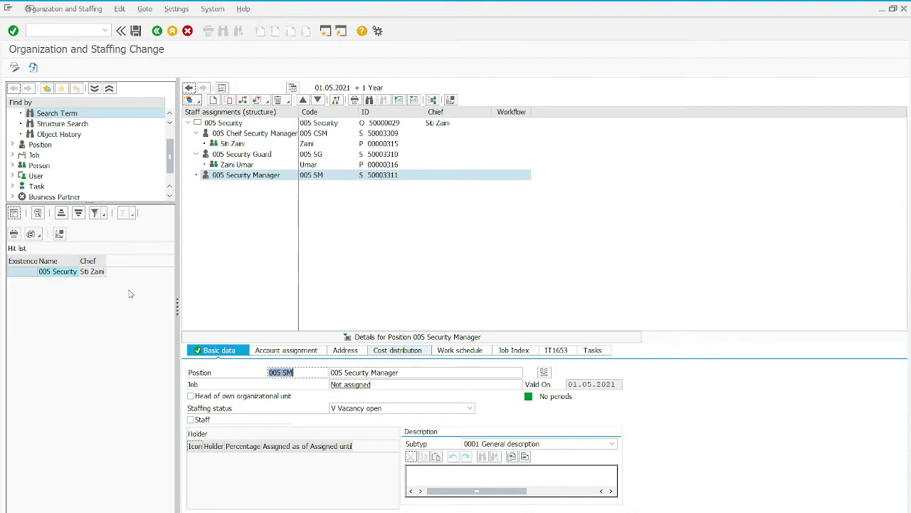
# Step: Start transferring the 005 Security Guard holder to the 005 Security Manager position, with the assignment valid from 01.06.2021
pyautogui.click(238, 165)
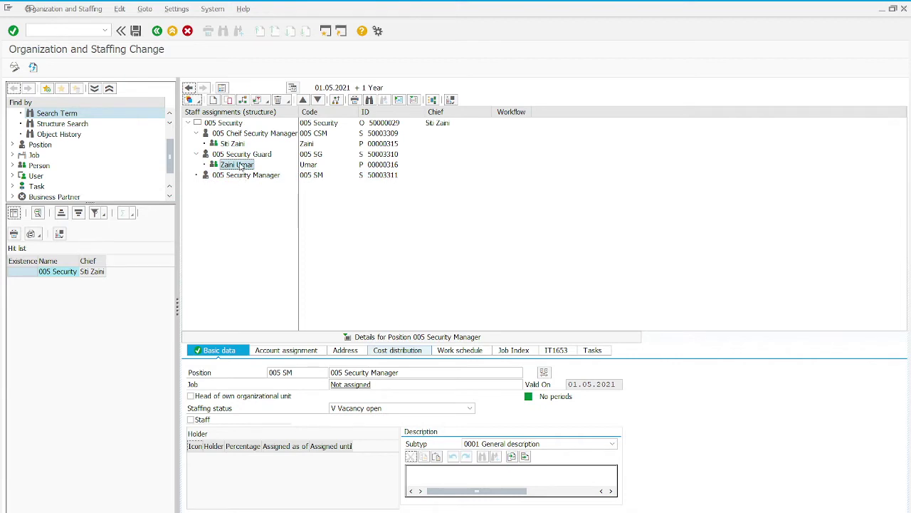
pyautogui.click(240, 165)
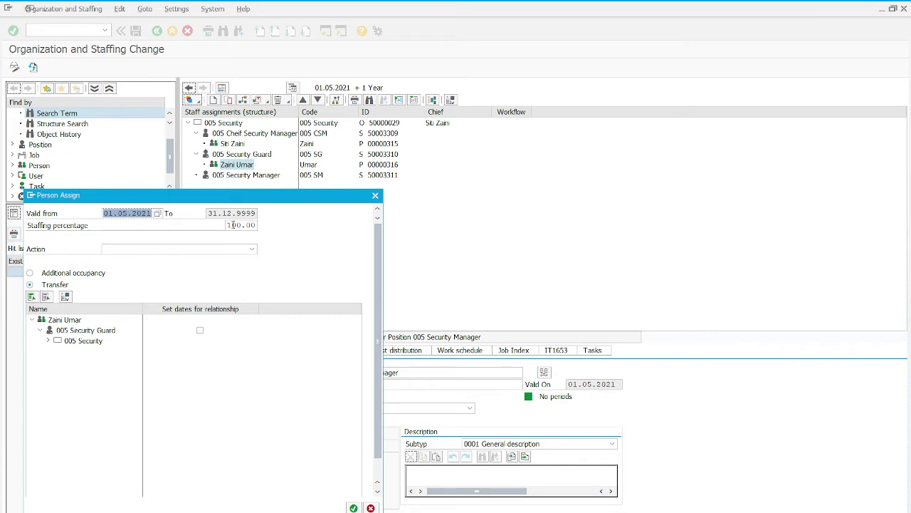
pyautogui.click(232, 224)
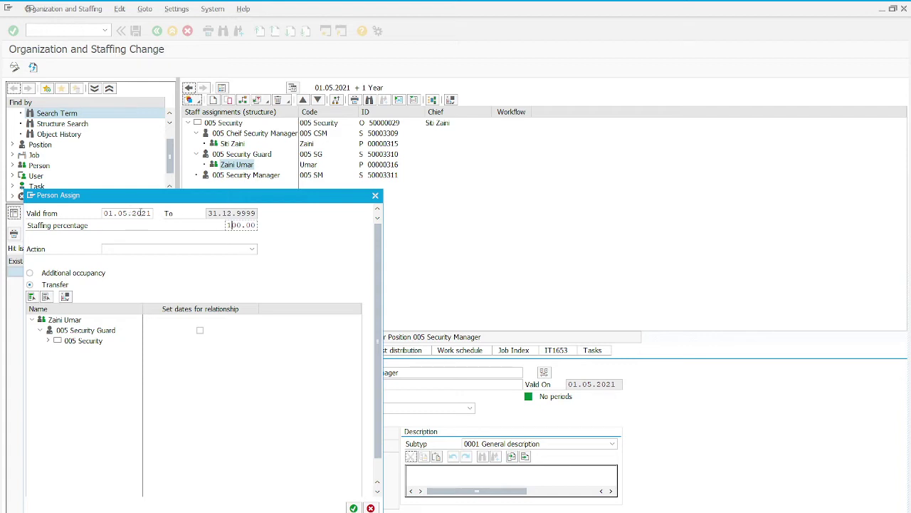
pyautogui.click(143, 213)
pyautogui.click(157, 214)
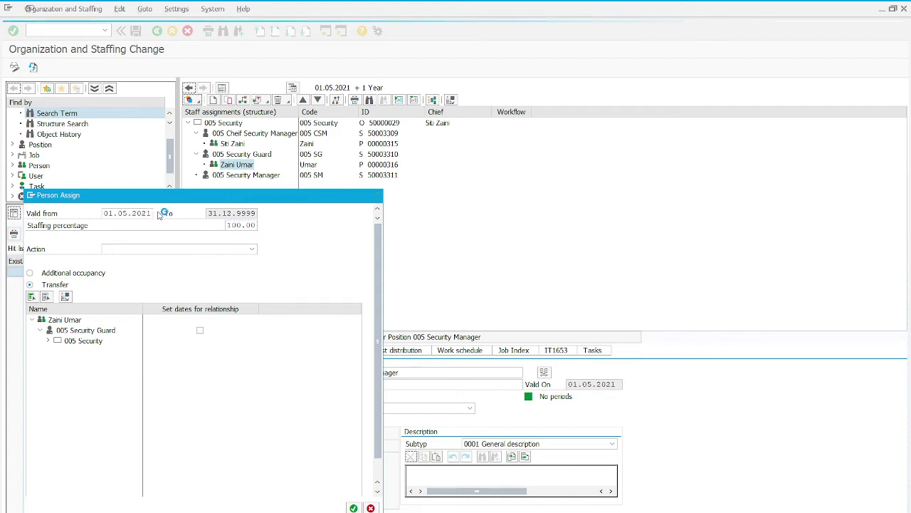
pyautogui.scroll(-1, 183, 249)
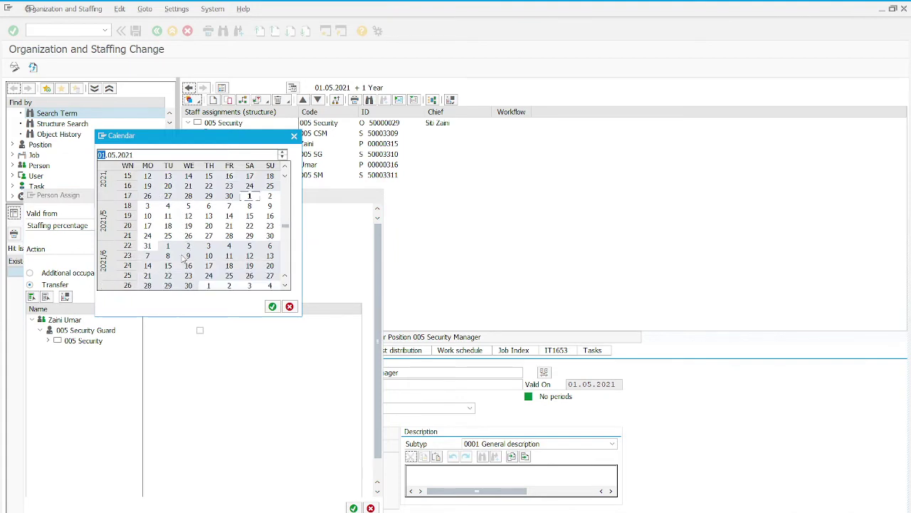
pyautogui.doubleClick(168, 246)
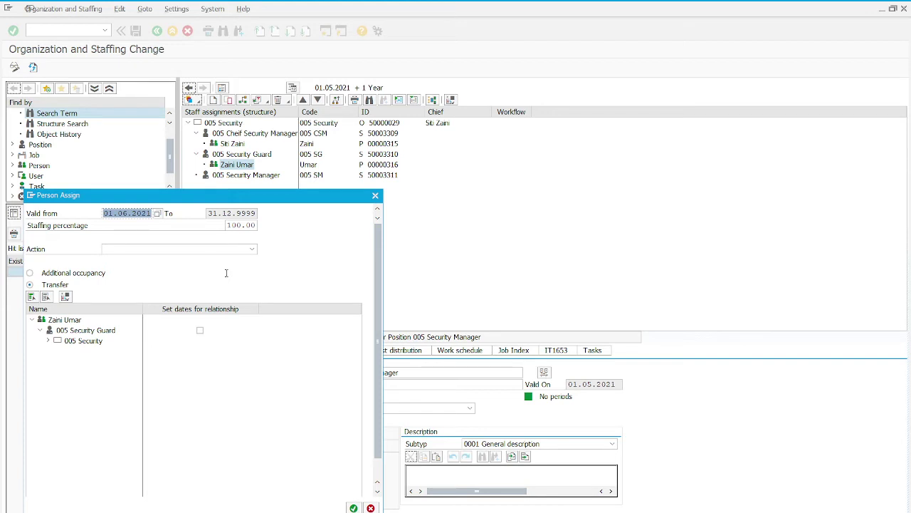
# Step: Set the person assignment's action to Job Conversion
pyautogui.click(236, 225)
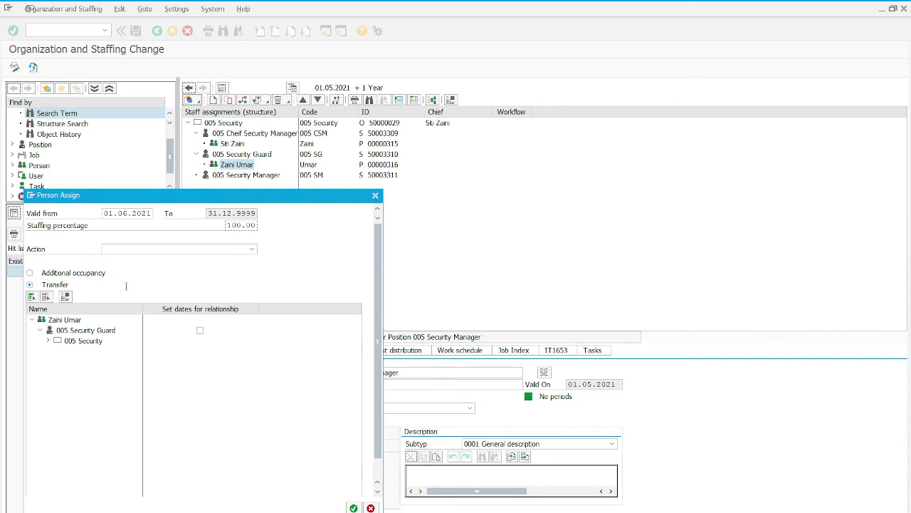
pyautogui.click(126, 251)
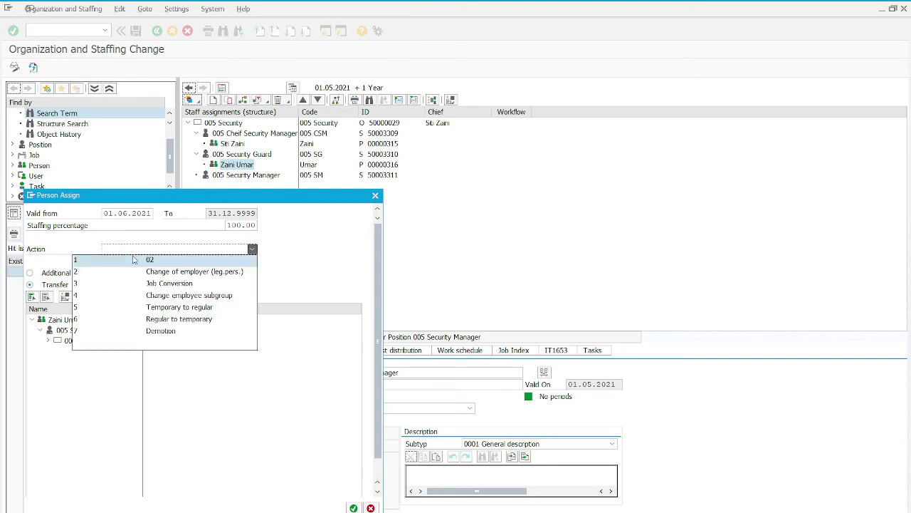
pyautogui.click(168, 283)
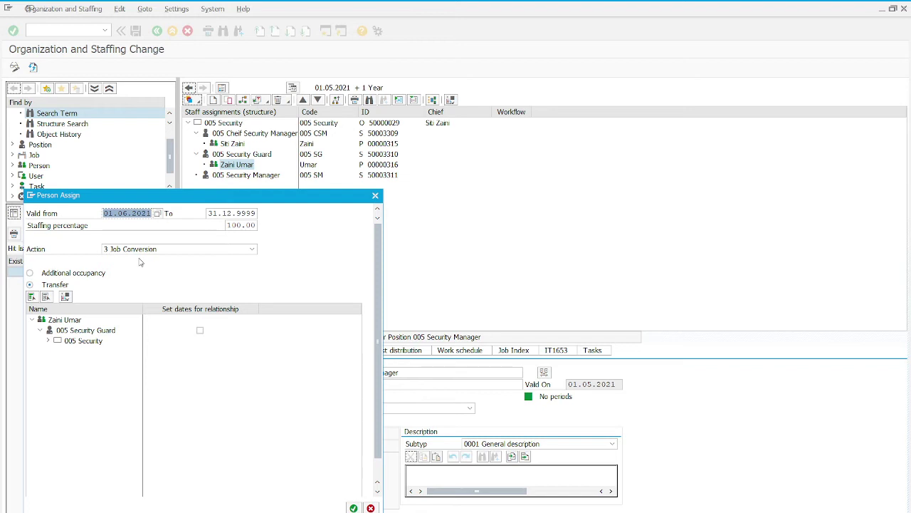
# Step: Expand 005 Security, enable setting dates for the 005 Security Guard relationship, and confirm the person assignment
pyautogui.scroll(-1, 140, 262)
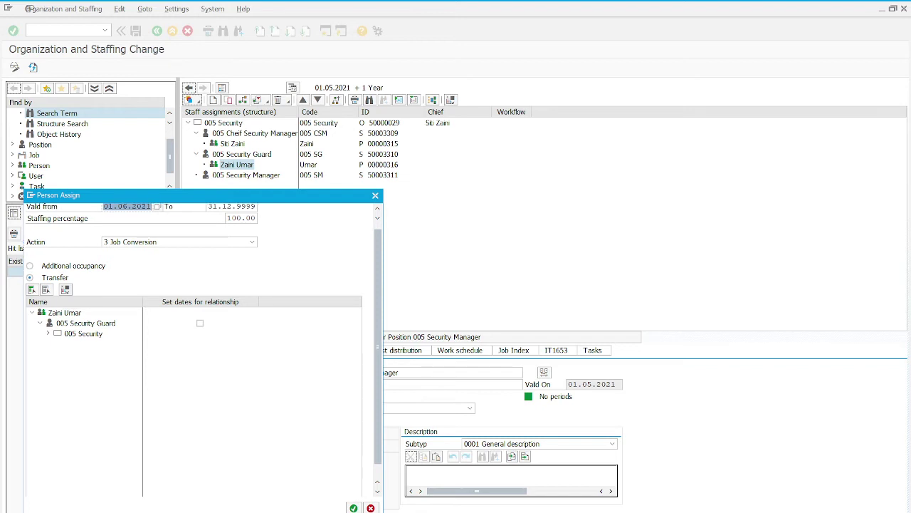
pyautogui.click(59, 336)
pyautogui.click(48, 333)
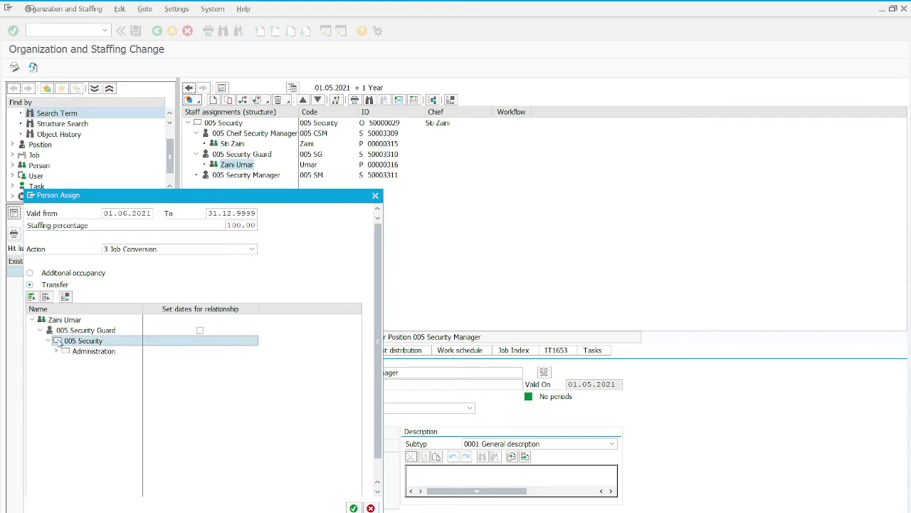
pyautogui.click(200, 330)
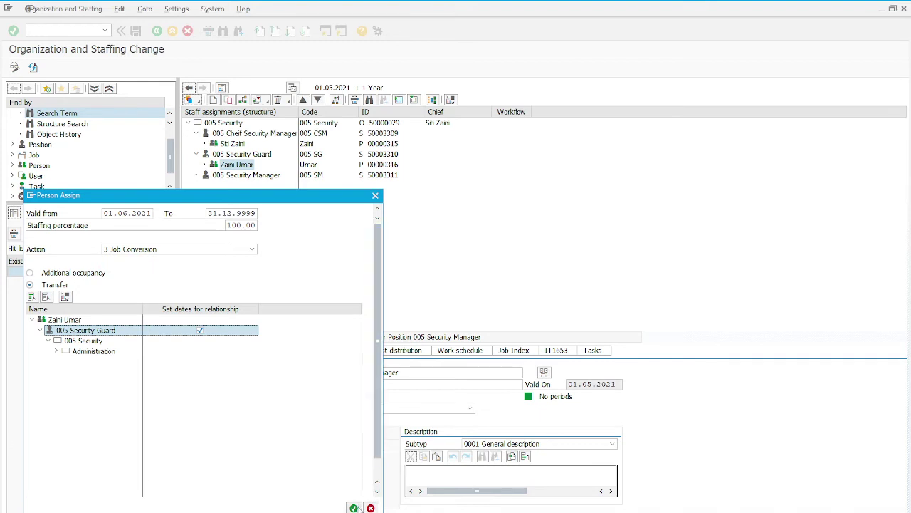
pyautogui.click(354, 507)
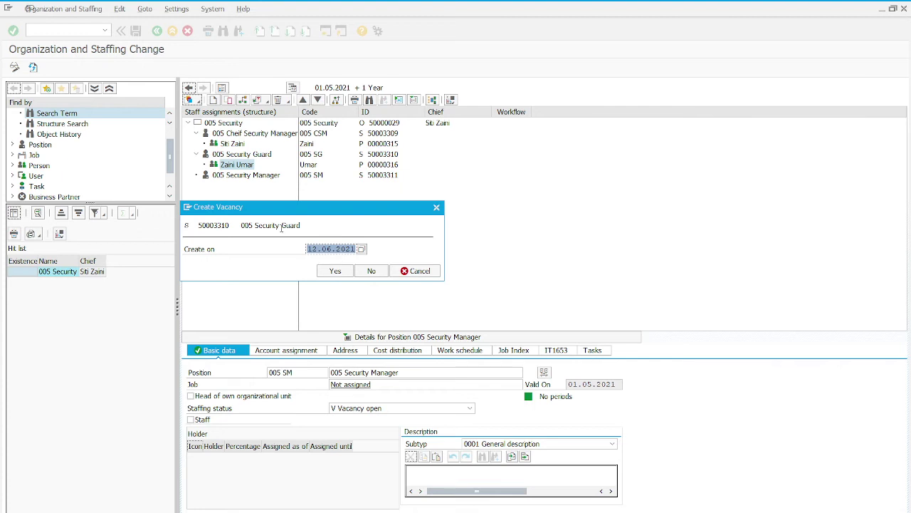
# Step: Create a vacancy for 005 Security Guard on 12.06.2021 and delimit the 005 Security Manager vacancy on 01.06.2021
pyautogui.click(332, 272)
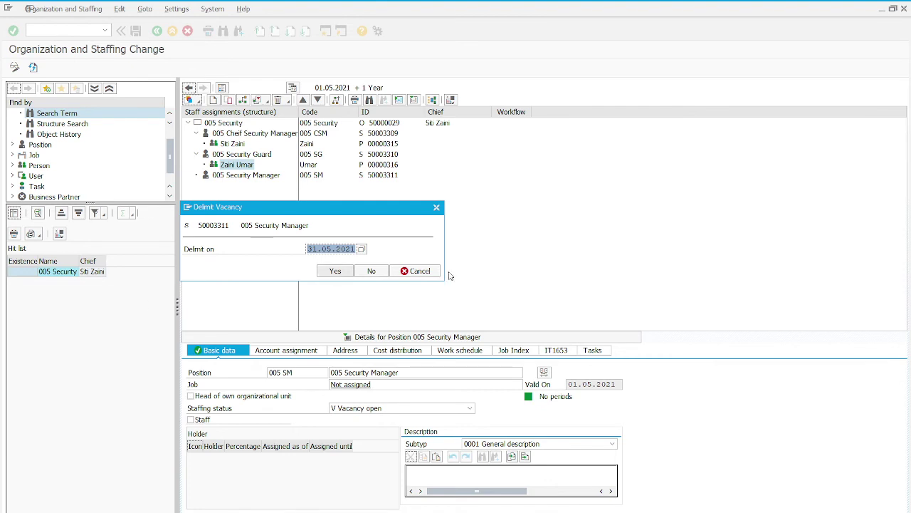
pyautogui.click(360, 250)
pyautogui.click(361, 250)
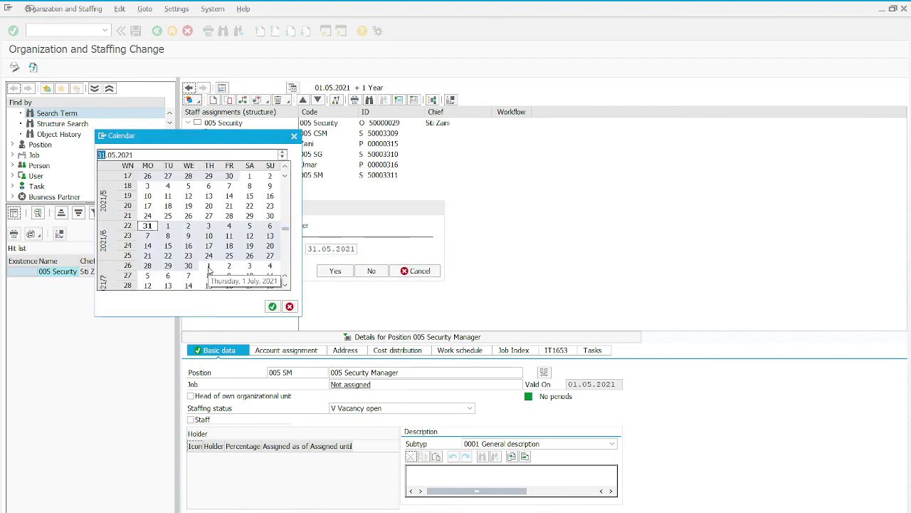
pyautogui.click(168, 228)
pyautogui.click(168, 228)
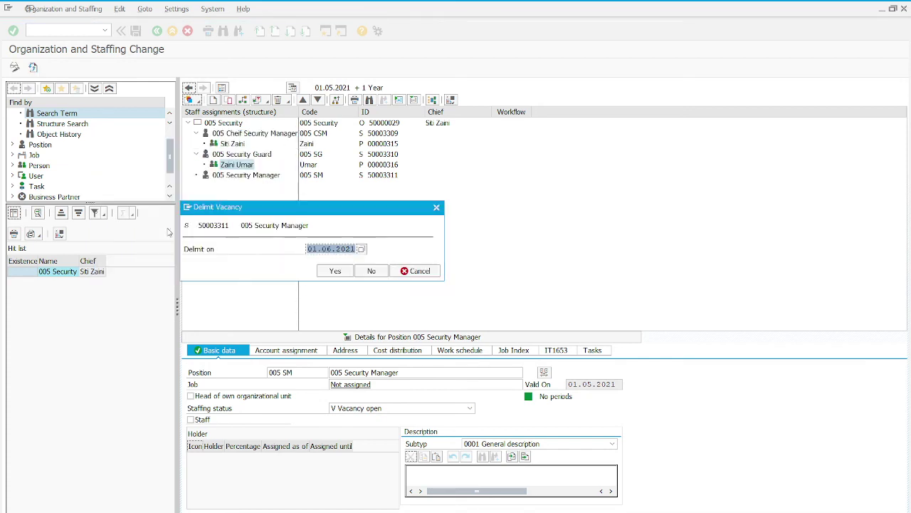
pyautogui.click(336, 273)
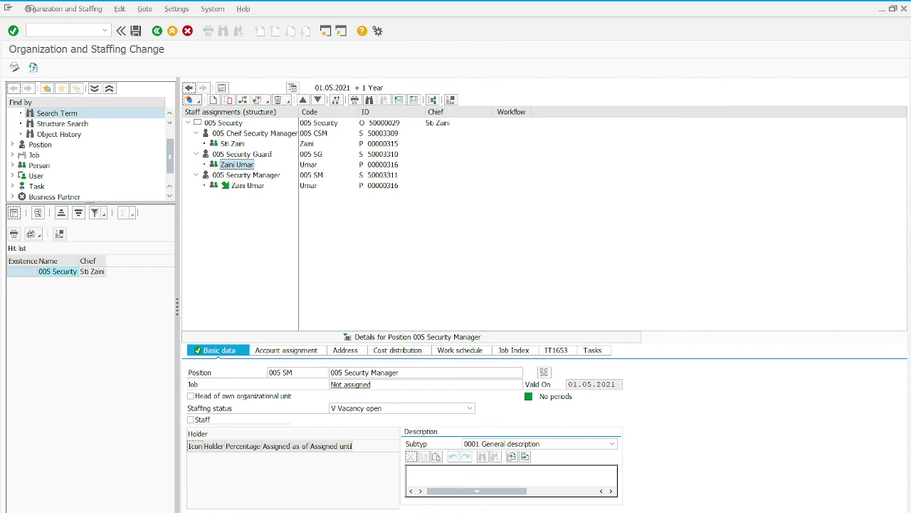
# Step: Save the staffing changes, acknowledge the save notice, and leave Organization and Staffing Change
pyautogui.click(136, 32)
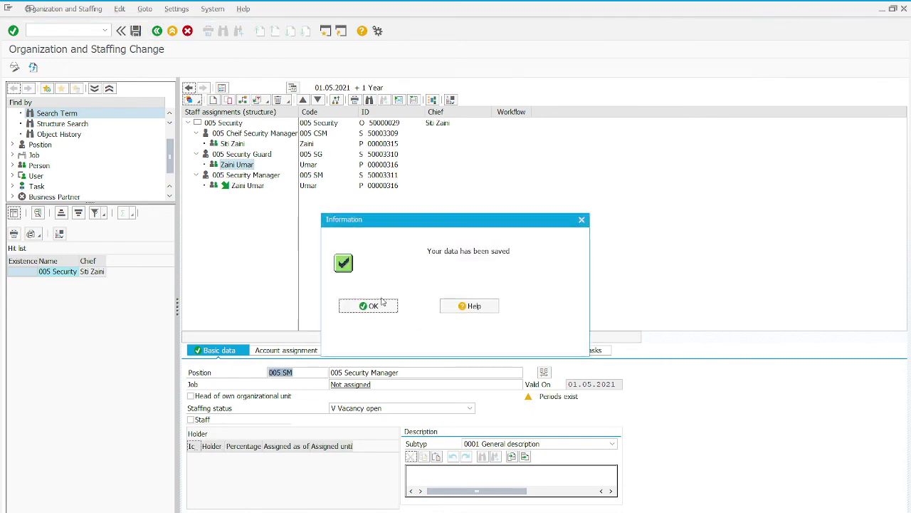
pyautogui.click(371, 306)
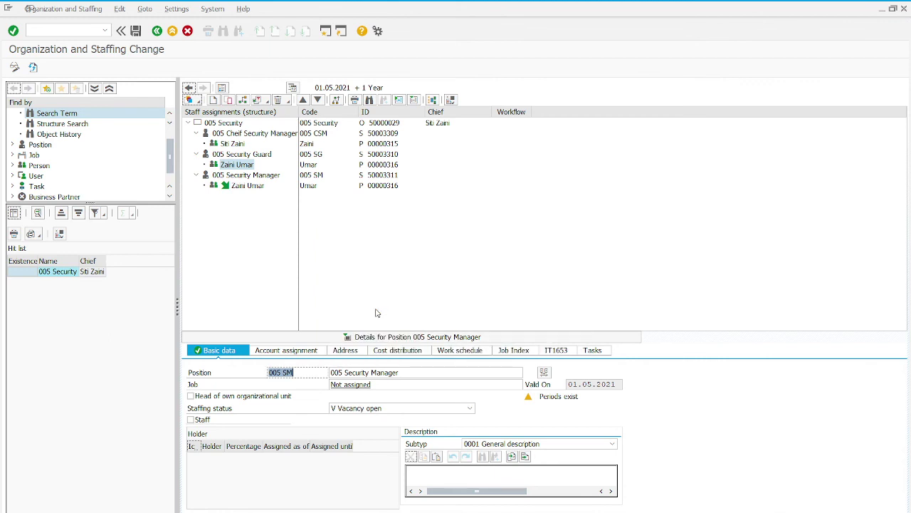
pyautogui.click(156, 31)
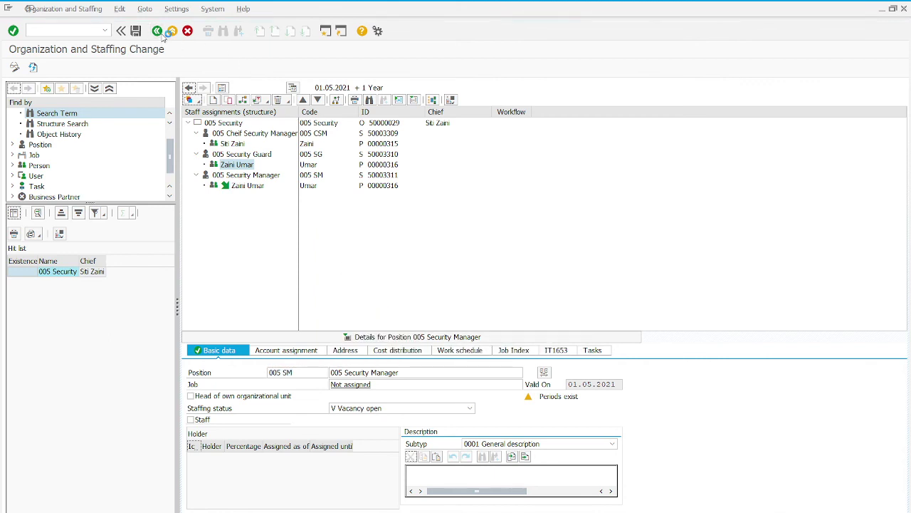